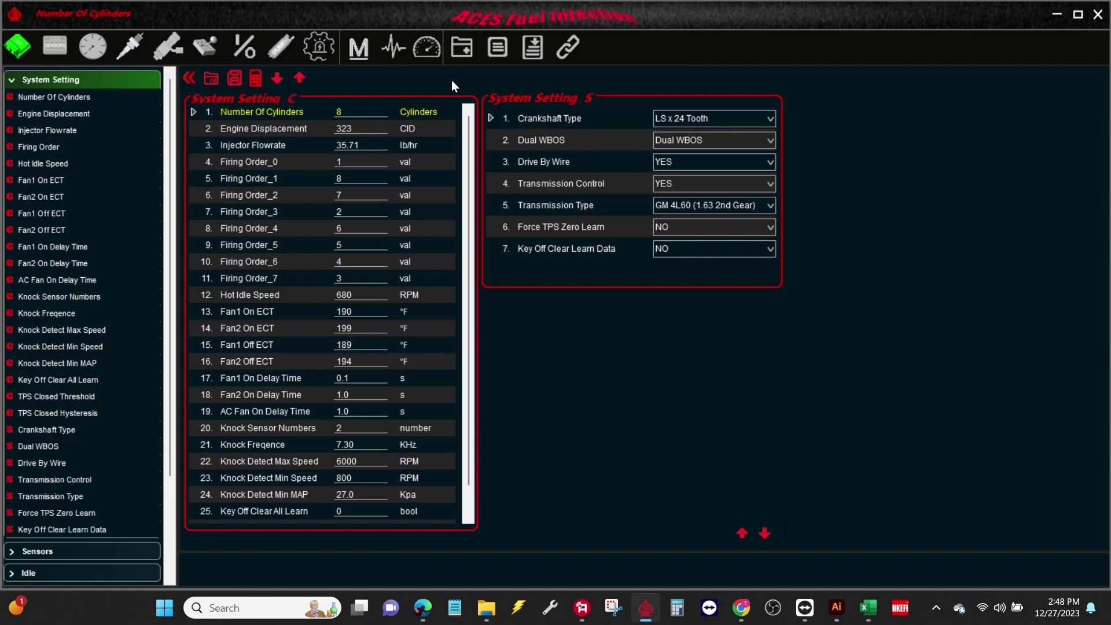
# Step: Show the Fuel settings with the list of fuel tables and correction maps
pyautogui.click(157, 51)
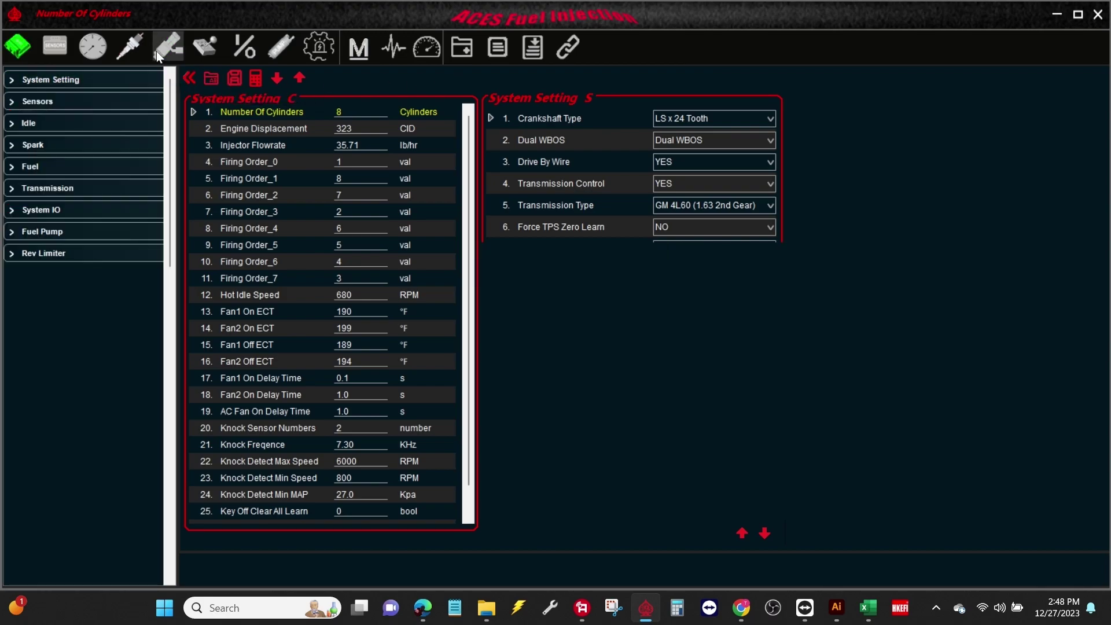
pyautogui.moveTo(170, 102)
pyautogui.moveTo(173, 104); pyautogui.dragTo(192, 361)
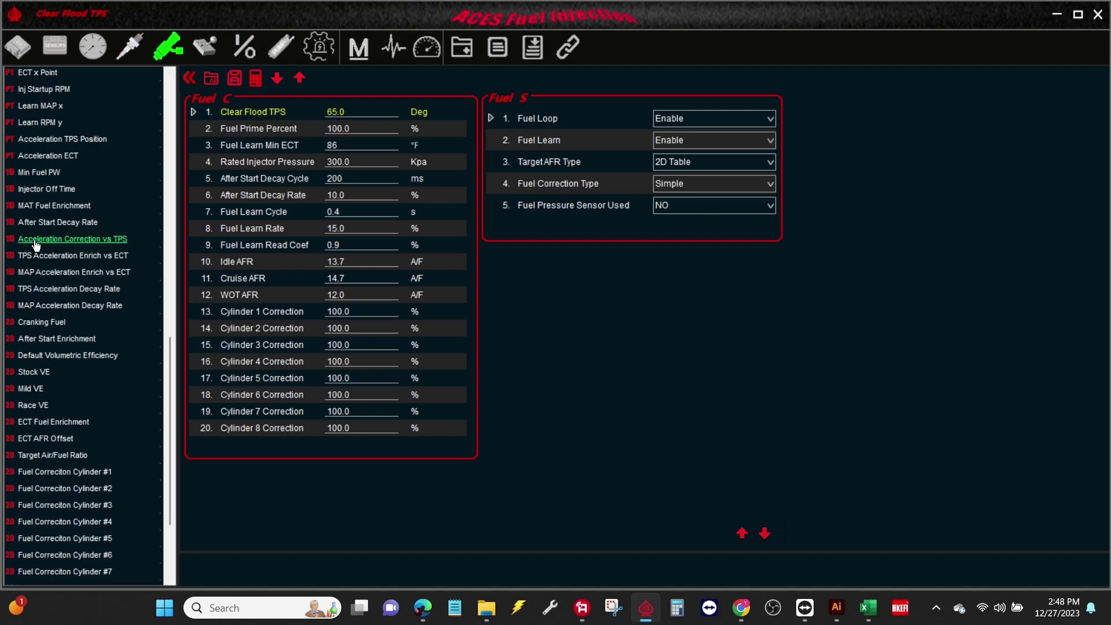
# Step: Open the Acceleration Correction vs TPS table and select all ten correction values
pyautogui.click(36, 240)
pyautogui.click(261, 396)
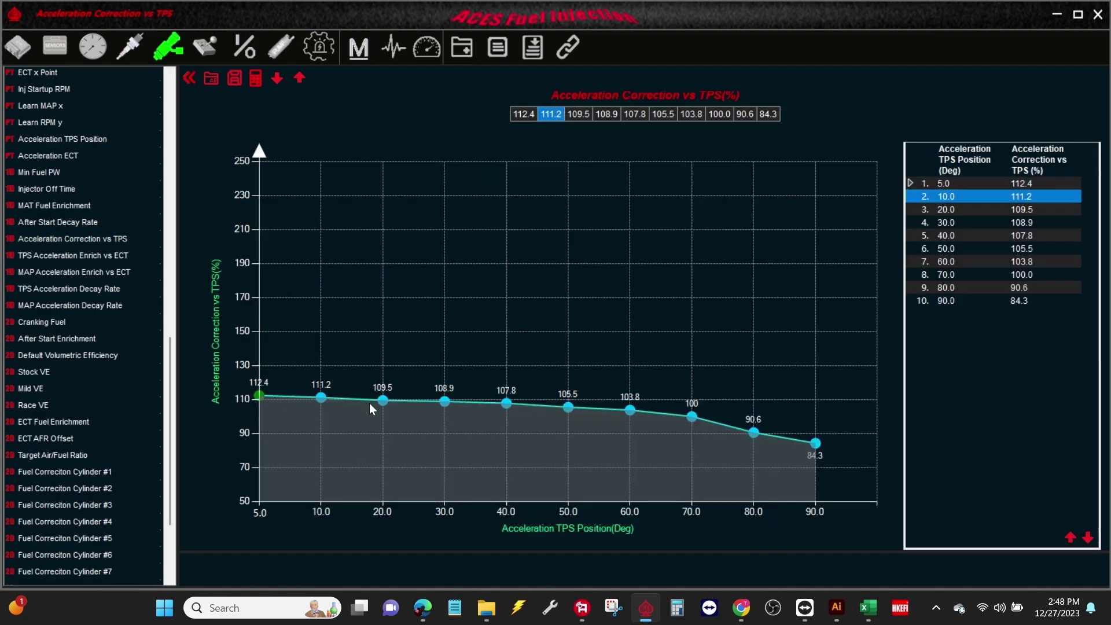
pyautogui.click(444, 403)
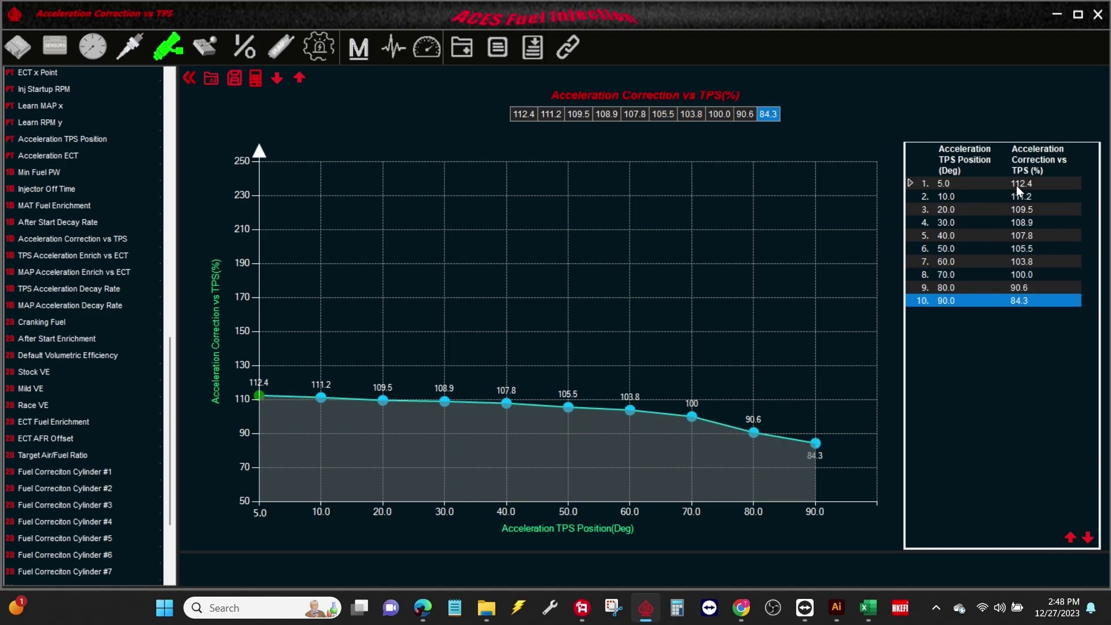
pyautogui.moveTo(1016, 185); pyautogui.dragTo(1030, 308)
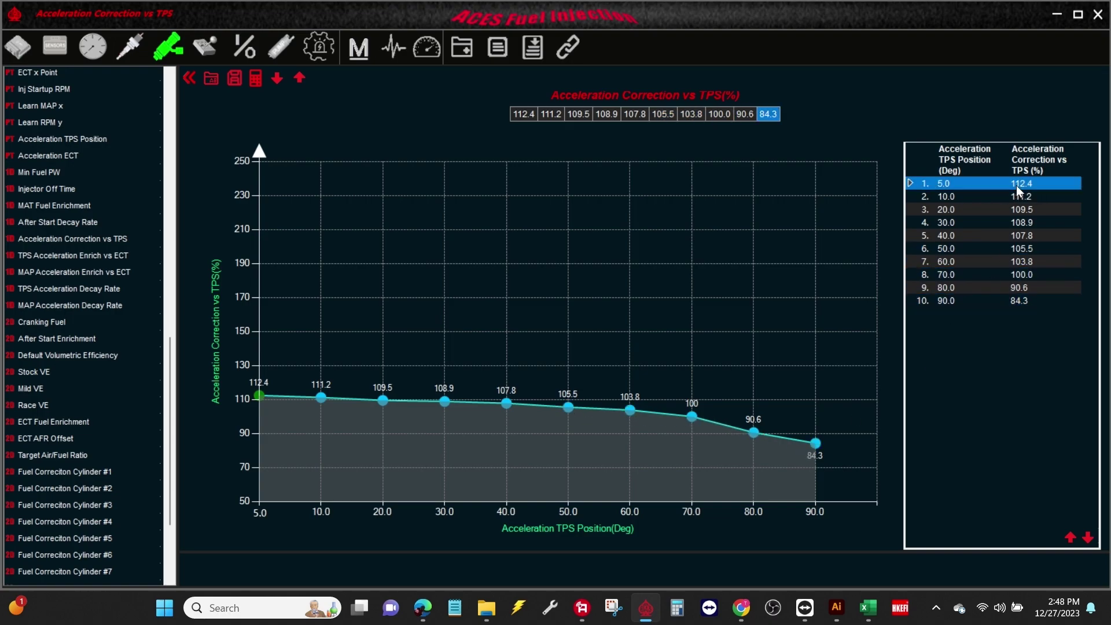
# Step: Offset all ten correction values by +10, then drag the 40° point to 124.4
pyautogui.rightClick(1000, 275)
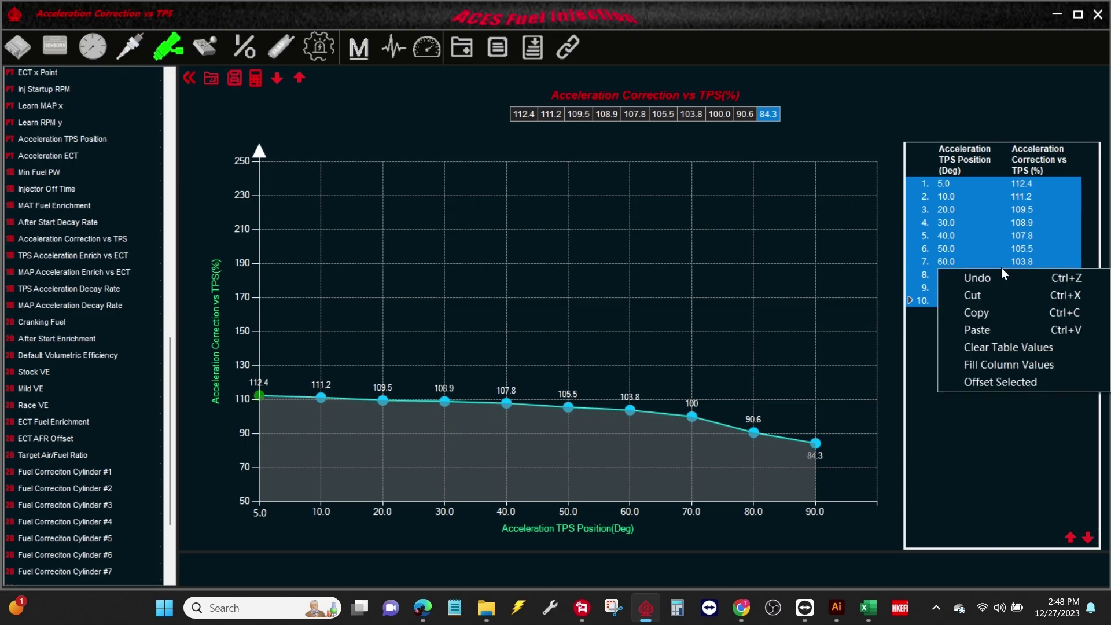
pyautogui.click(1001, 382)
pyautogui.write('10')
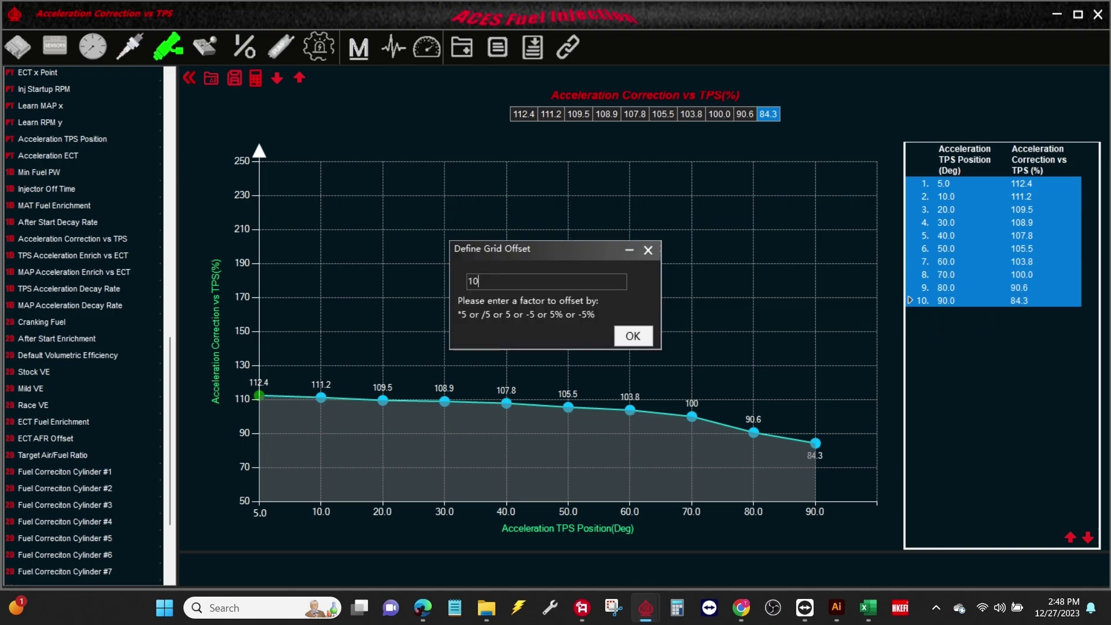
pyautogui.click(633, 336)
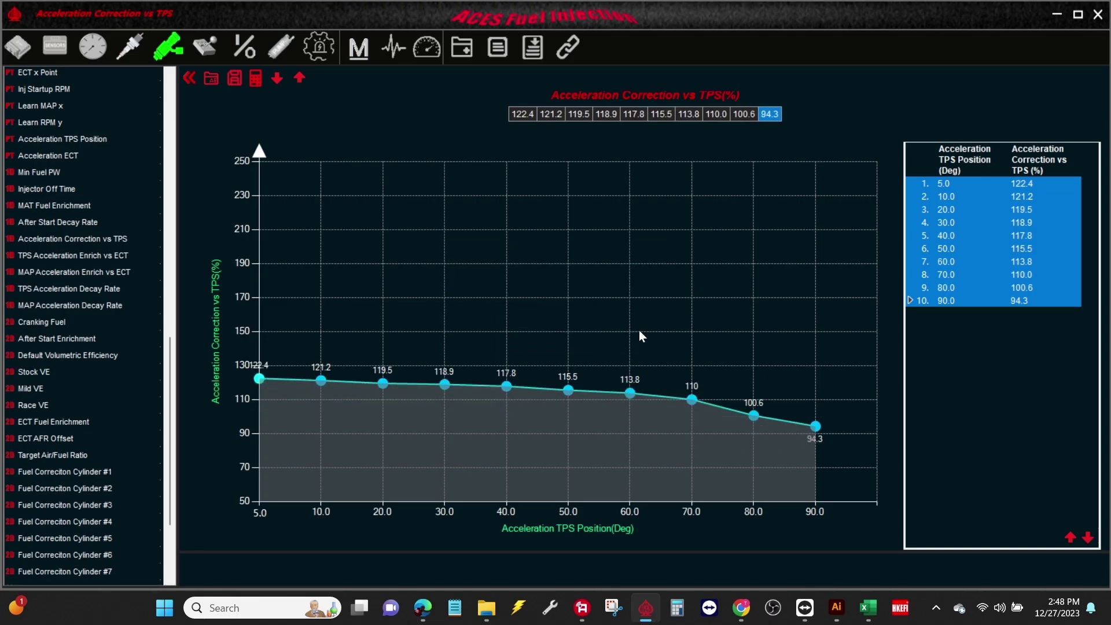
pyautogui.click(508, 389)
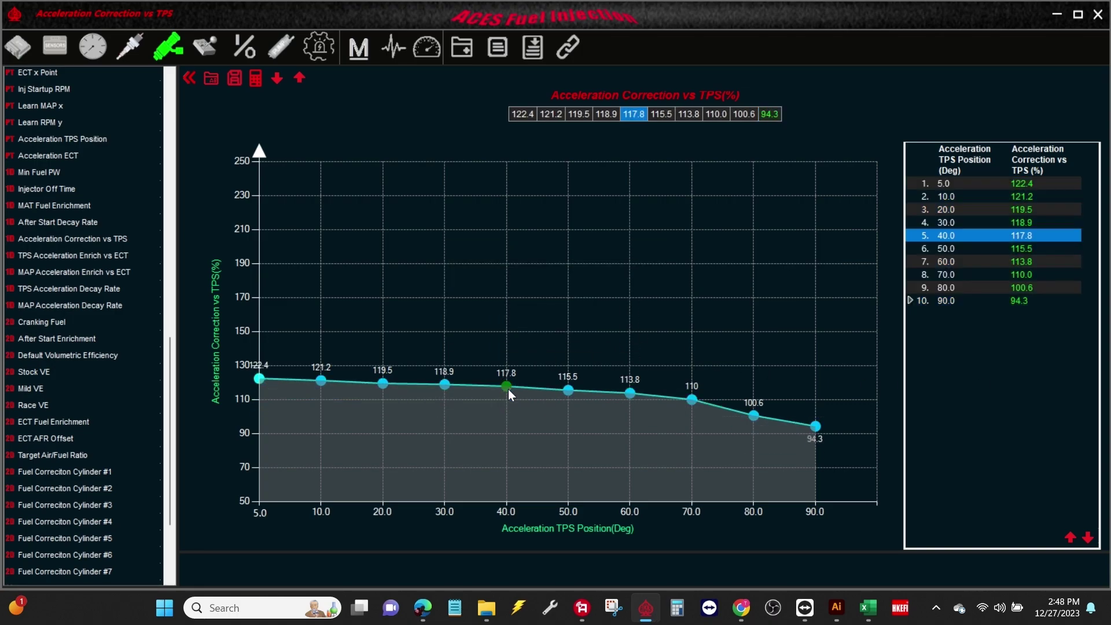
pyautogui.moveTo(508, 389); pyautogui.dragTo(517, 373)
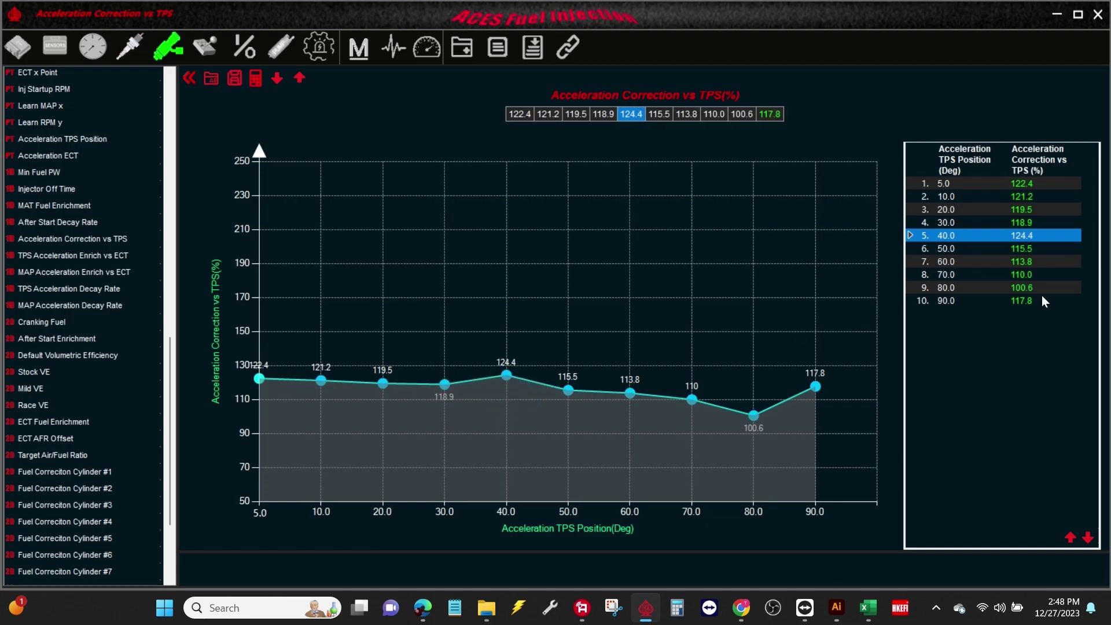
# Step: Enter 130 for every TPS row from 5.0 through 90.0
pyautogui.click(1023, 188)
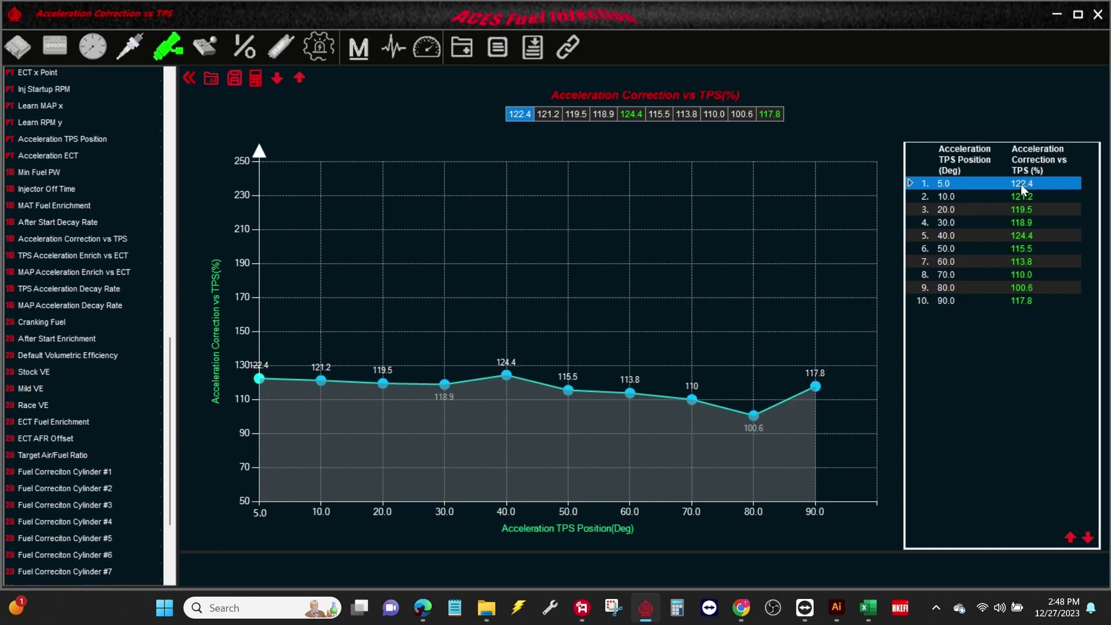
pyautogui.write('130')
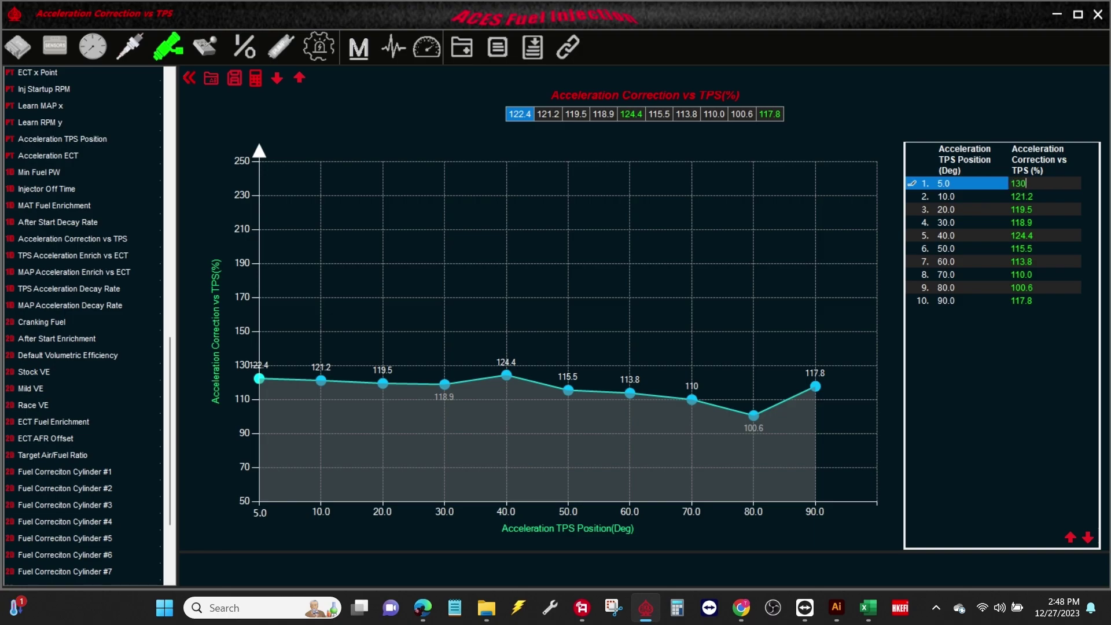
pyautogui.press('Return')
pyautogui.write('130')
pyautogui.press('Return')
pyautogui.write('130')
pyautogui.press('Return')
pyautogui.write('130')
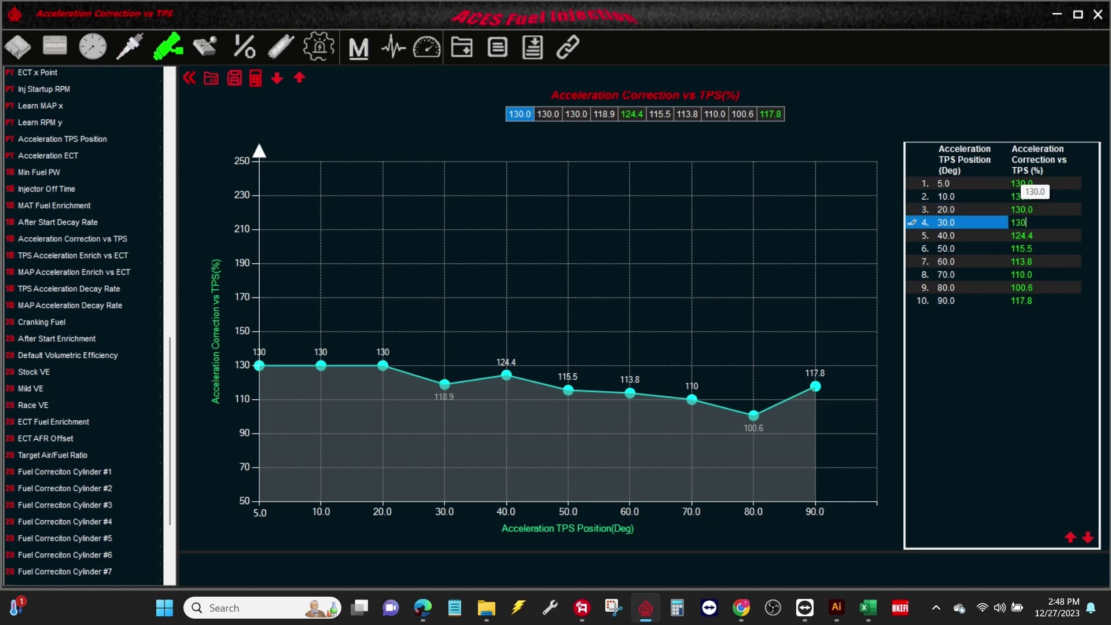
pyautogui.press('Return')
pyautogui.write('130')
pyautogui.press('Return')
pyautogui.write('1')
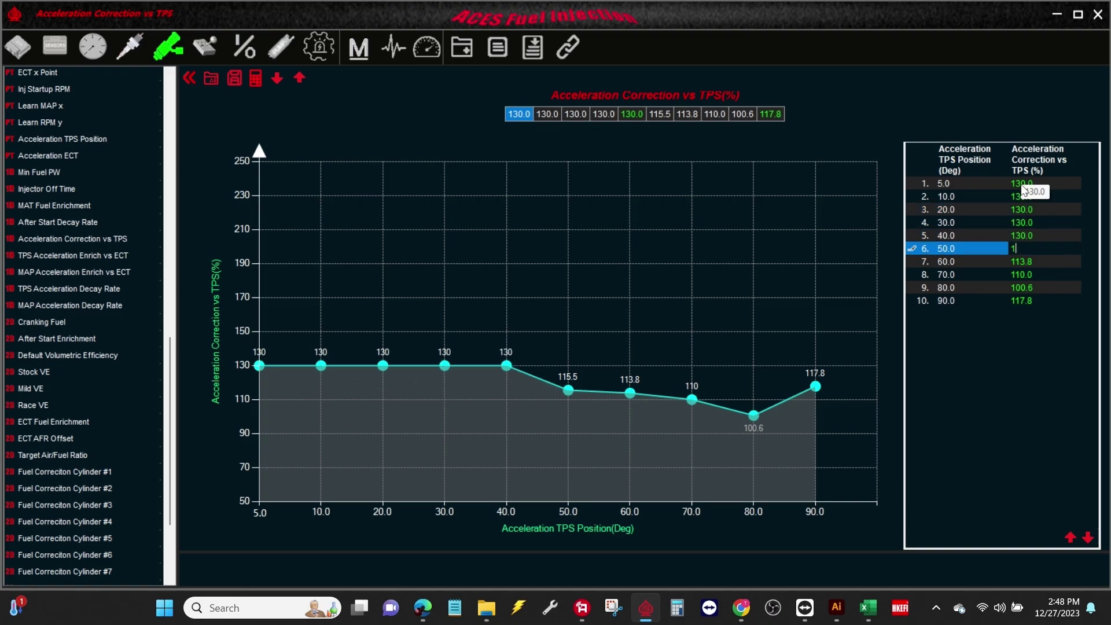
pyautogui.write('30')
pyautogui.press('Return')
pyautogui.write('130')
pyautogui.press('Return')
pyautogui.write('130')
pyautogui.press('Return')
pyautogui.write('130')
pyautogui.press('Return')
pyautogui.write('130')
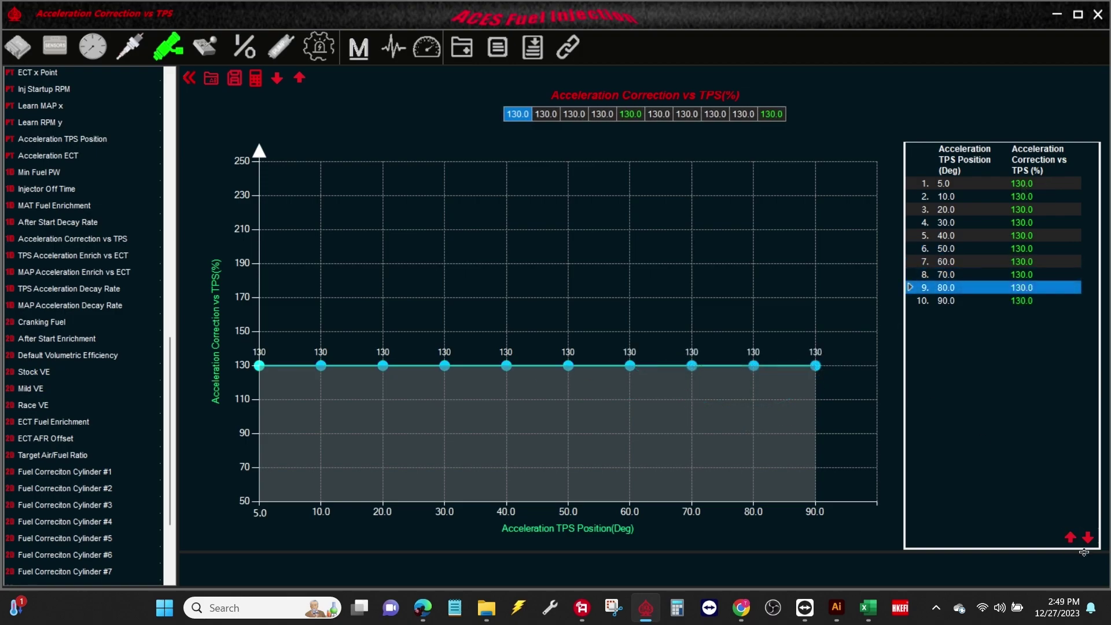